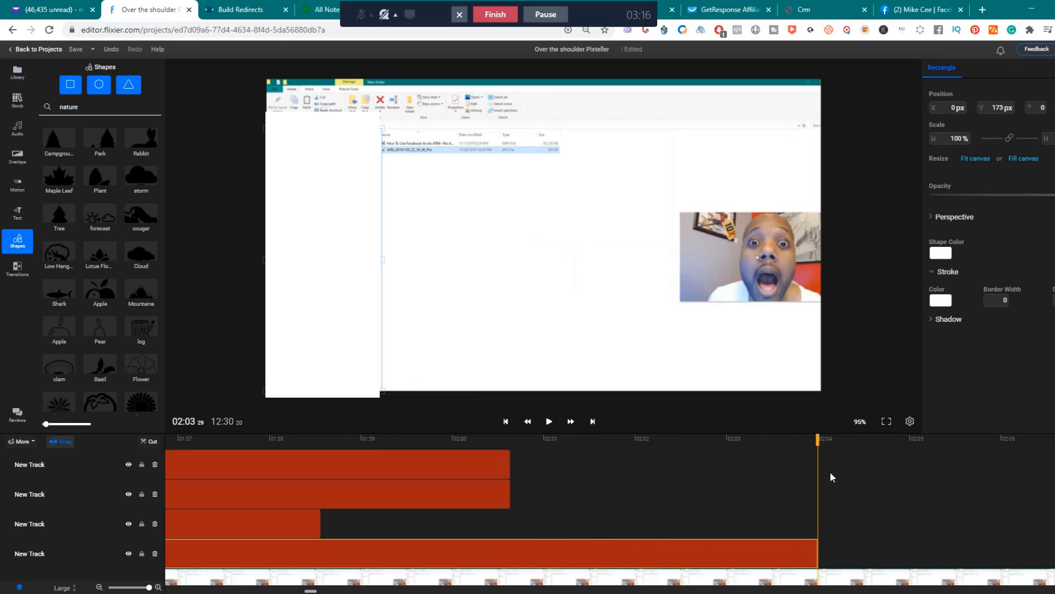
Extend the white rectangle clip on the lowest shape track to about 02:10.7, covering the folder window's sidebar.
{"action": "left_click_drag", "start_coordinate": [819, 441], "coordinate": [871, 441]}
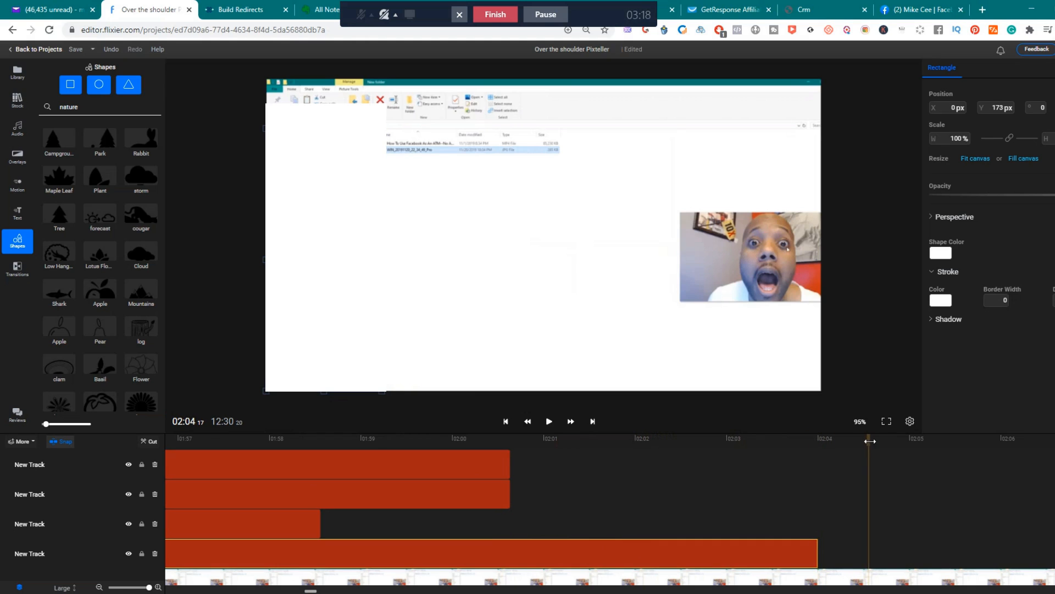
{"action": "left_click_drag", "start_coordinate": [817, 557], "coordinate": [969, 554]}
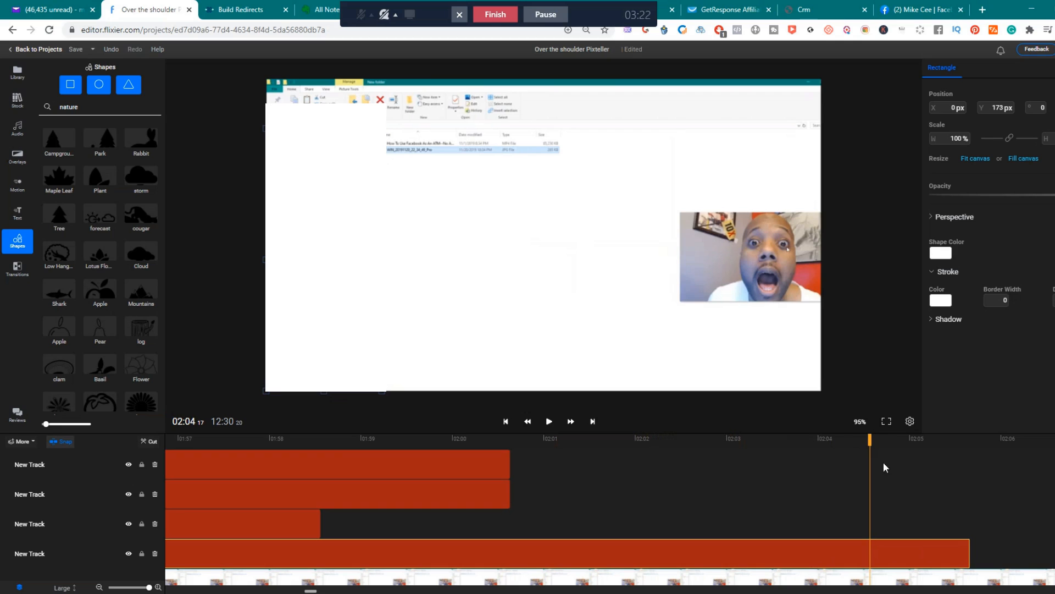
{"action": "left_click_drag", "start_coordinate": [873, 441], "coordinate": [1004, 455]}
{"action": "left_click_drag", "start_coordinate": [969, 557], "coordinate": [1051, 556]}
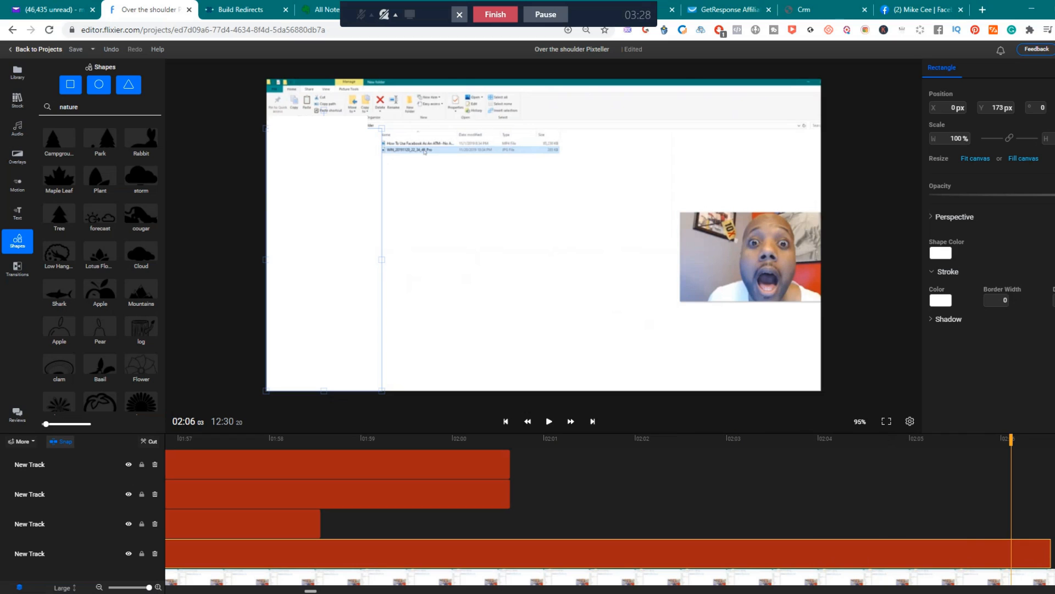
{"action": "left_click_drag", "start_coordinate": [311, 590], "coordinate": [321, 590]}
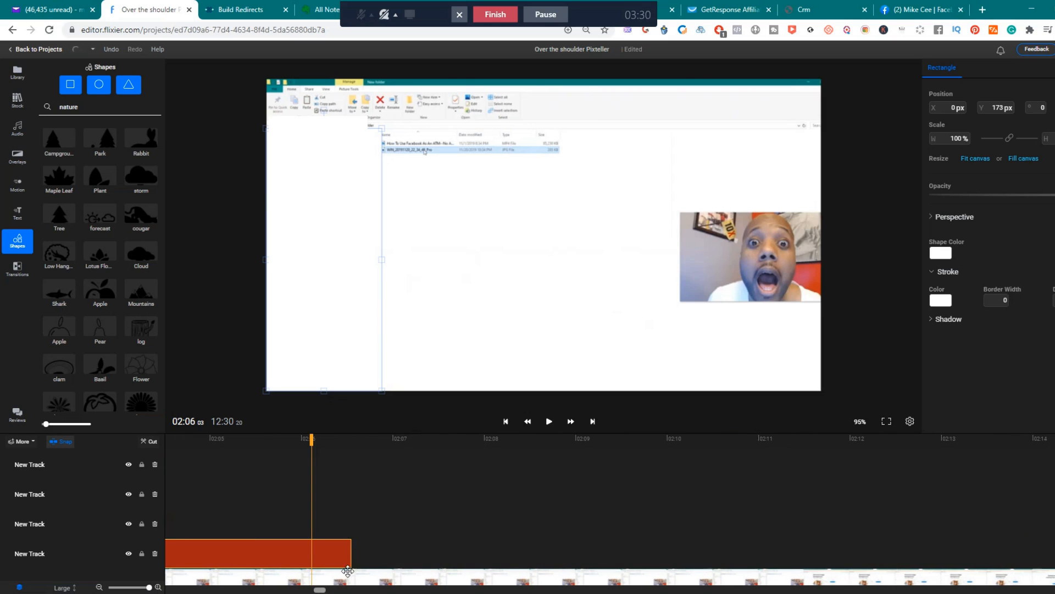
{"action": "left_click_drag", "start_coordinate": [349, 554], "coordinate": [592, 553]}
{"action": "left_click_drag", "start_coordinate": [311, 441], "coordinate": [672, 474]}
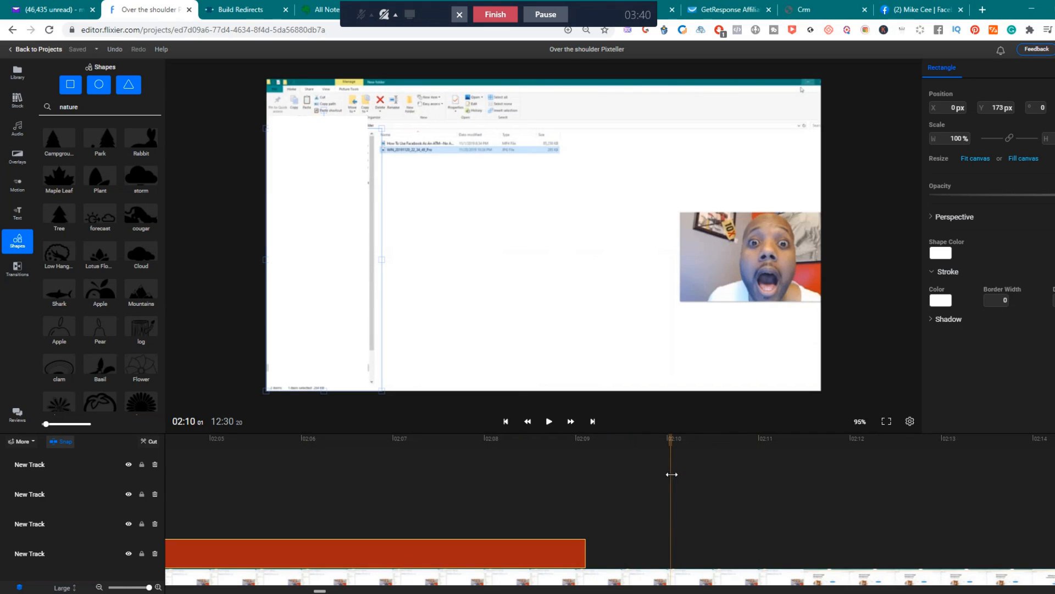
{"action": "left_click_drag", "start_coordinate": [585, 553], "coordinate": [734, 554]}
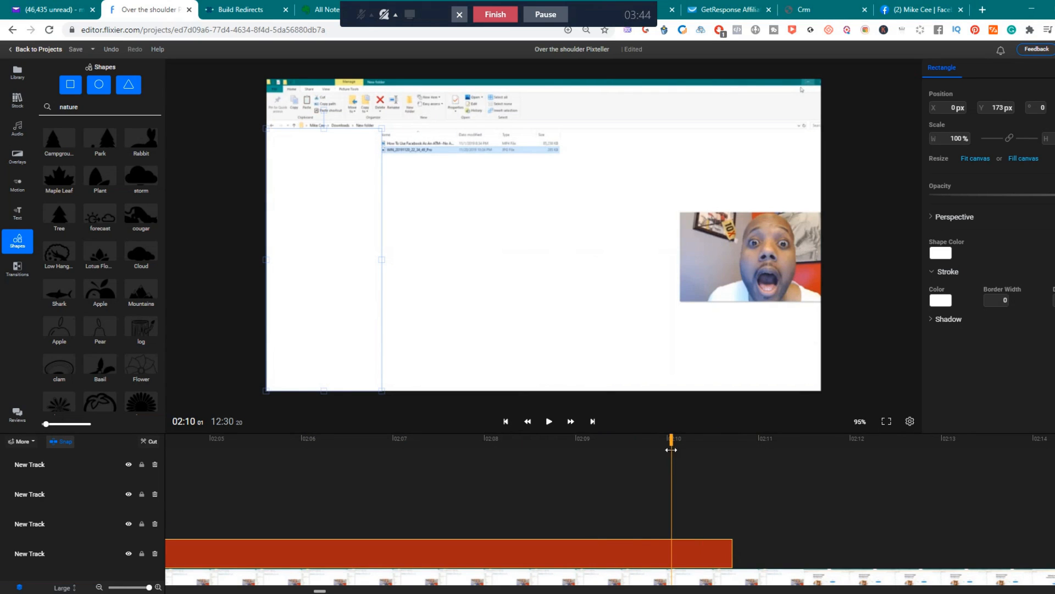
Add a white (#FFFFFF) rectangle at 02:13 25, where the file-open dialog appears, and place it against the canvas's left edge.
{"action": "left_click_drag", "start_coordinate": [671, 440], "coordinate": [960, 447]}
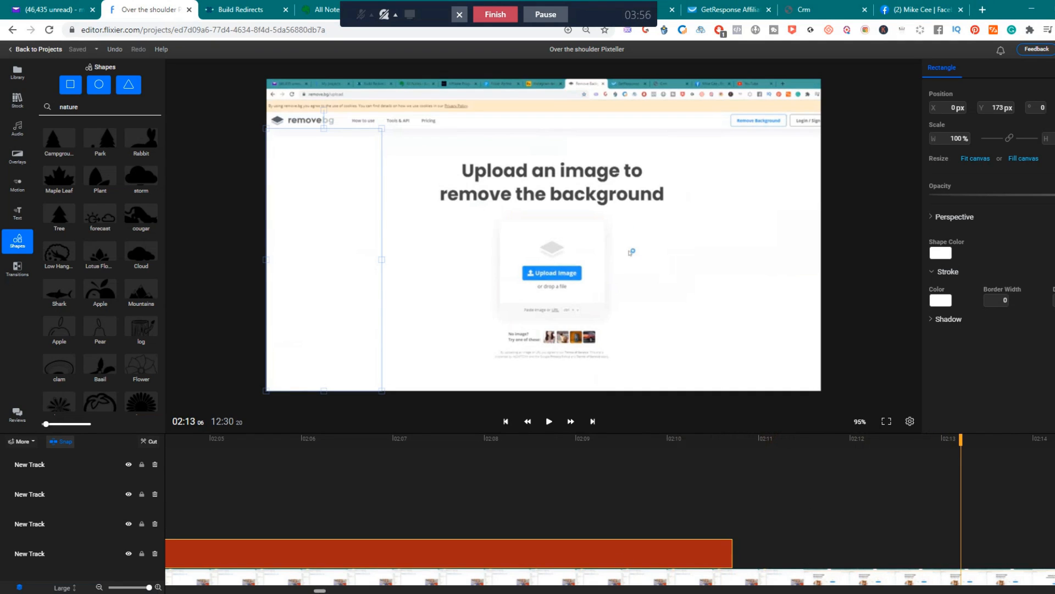
{"action": "left_click_drag", "start_coordinate": [319, 590], "coordinate": [328, 589]}
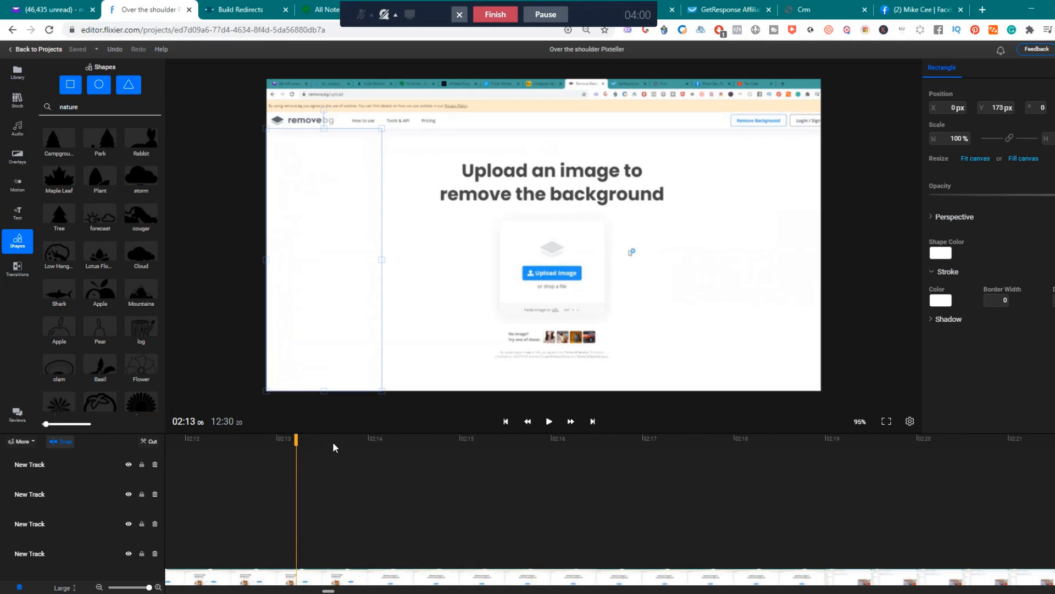
{"action": "left_click", "coordinate": [345, 458]}
{"action": "key", "text": "space"}
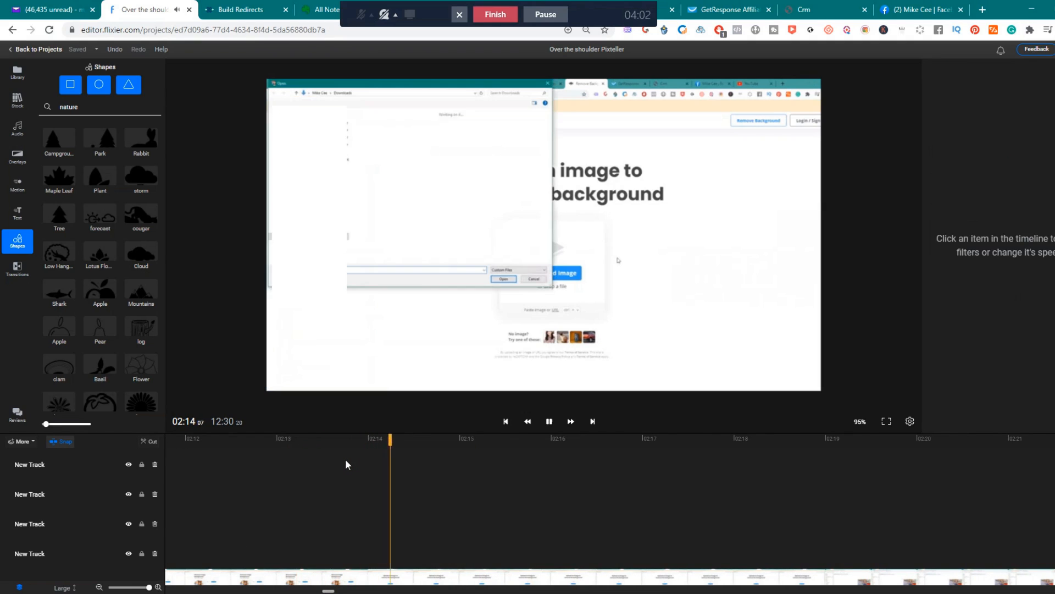
{"action": "key", "text": "space"}
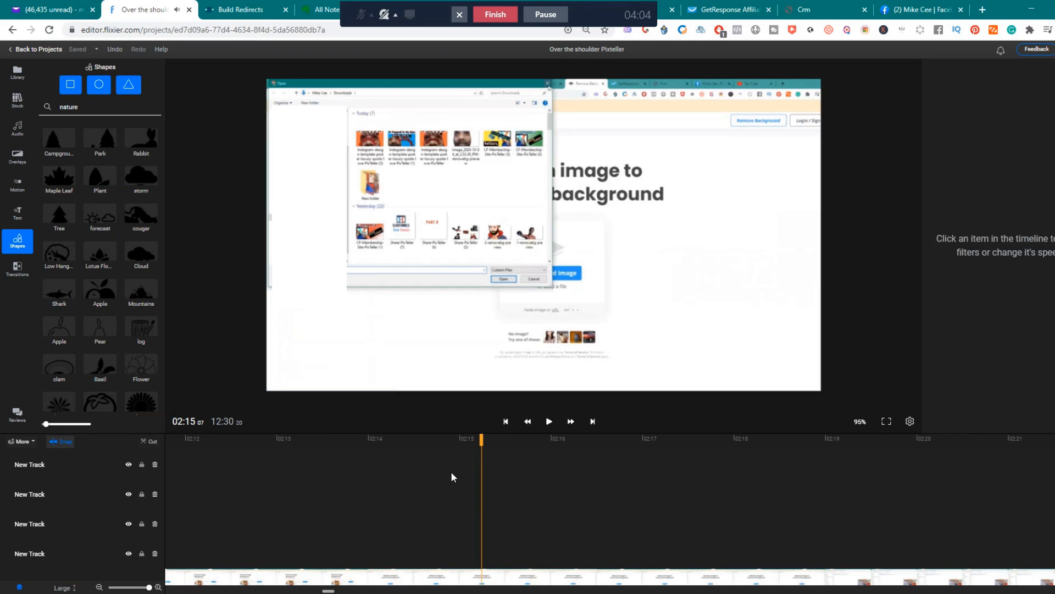
{"action": "left_click_drag", "start_coordinate": [482, 439], "coordinate": [353, 439]}
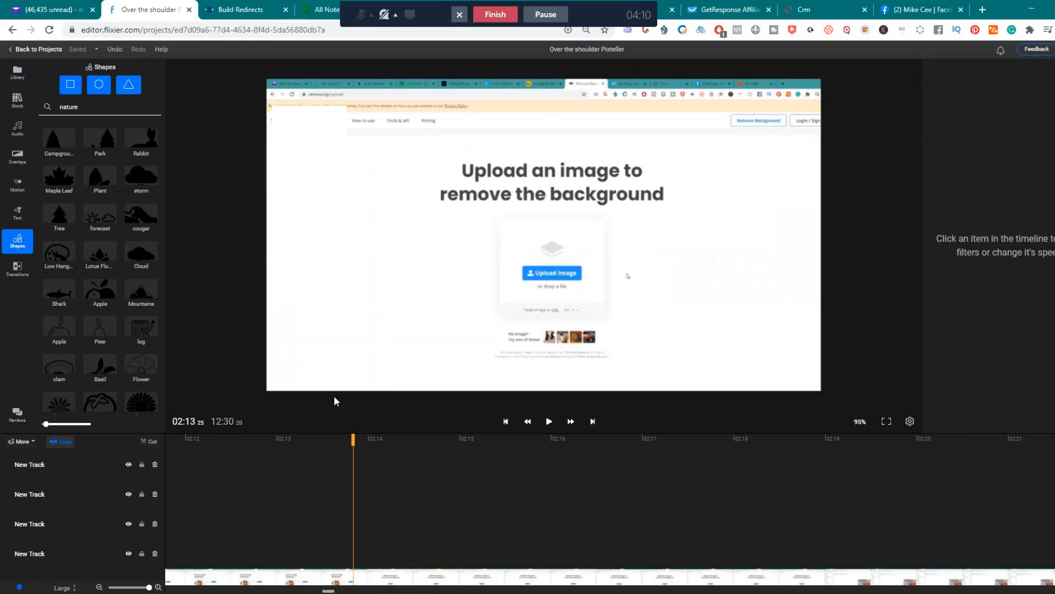
{"action": "left_click", "coordinate": [70, 86]}
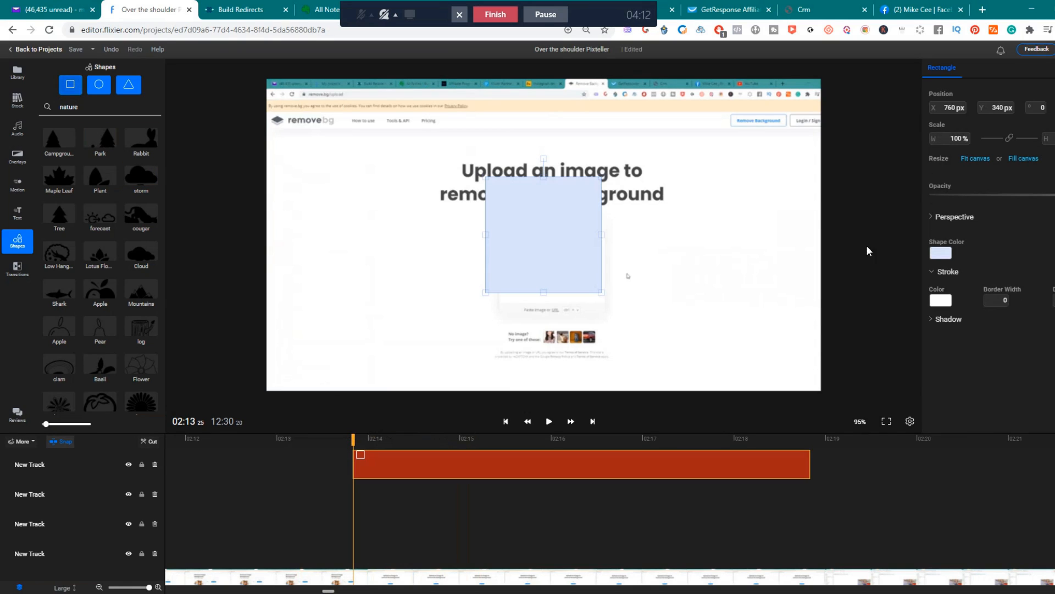
{"action": "left_click", "coordinate": [941, 254]}
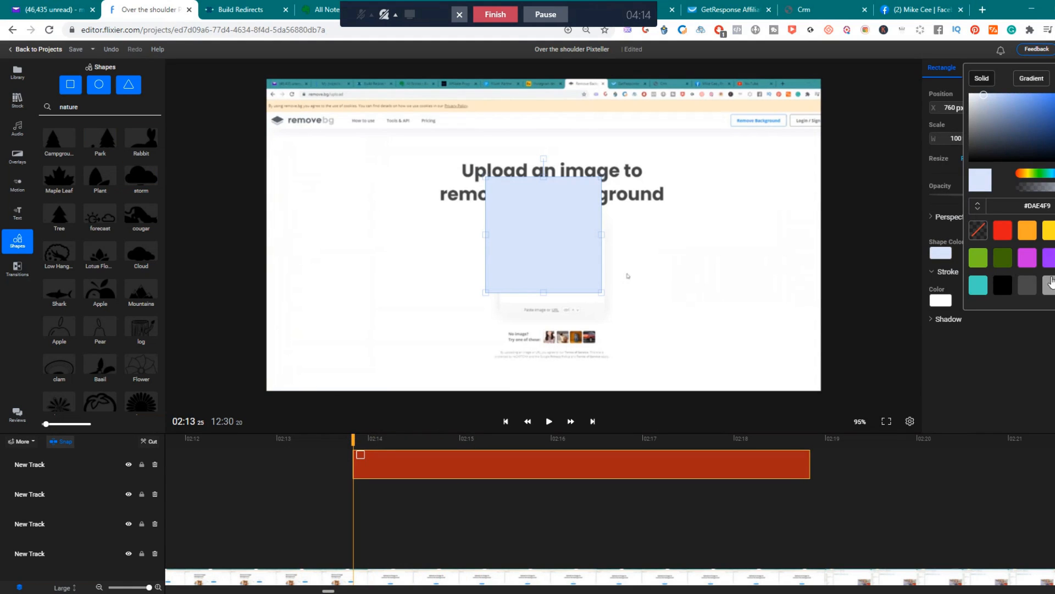
{"action": "left_click", "coordinate": [969, 93]}
{"action": "left_click_drag", "start_coordinate": [569, 254], "coordinate": [341, 203]}
At 02:14 24, narrow the rectangle to about 71% width and stretch it vertically over the file-open dialog's sidebar.
{"action": "left_click_drag", "start_coordinate": [354, 438], "coordinate": [442, 441]}
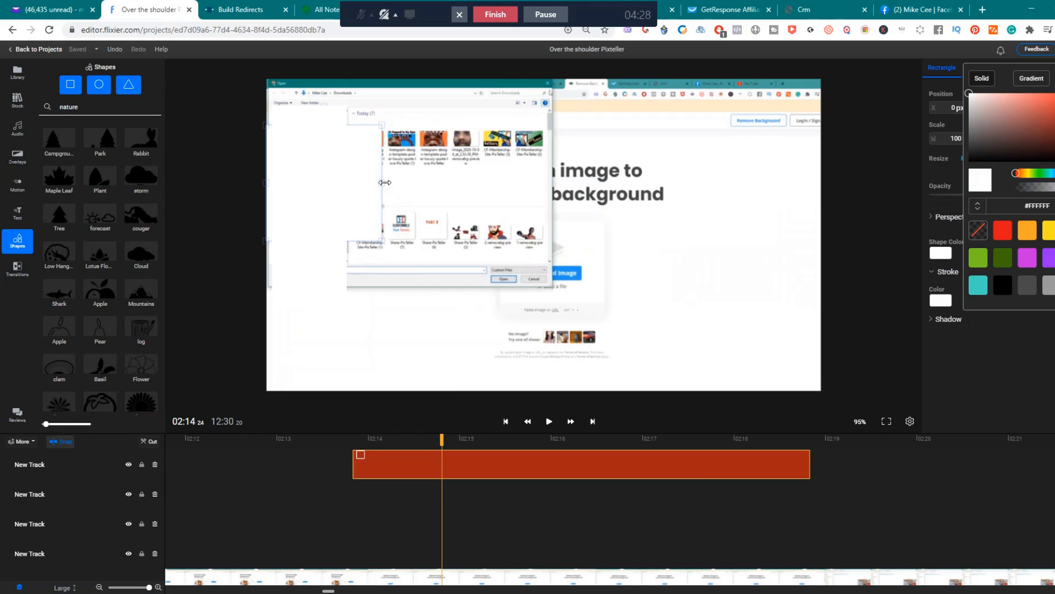
{"action": "left_click_drag", "start_coordinate": [385, 182], "coordinate": [350, 183]}
{"action": "left_click_drag", "start_coordinate": [308, 125], "coordinate": [313, 99]}
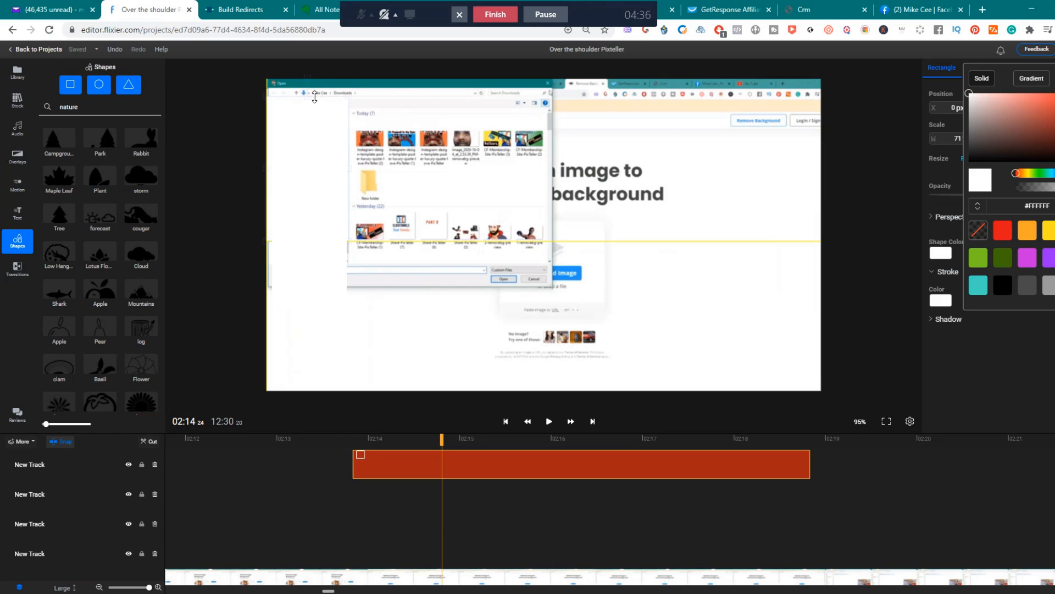
{"action": "left_click_drag", "start_coordinate": [314, 97], "coordinate": [317, 88]}
{"action": "left_click_drag", "start_coordinate": [309, 238], "coordinate": [307, 263]}
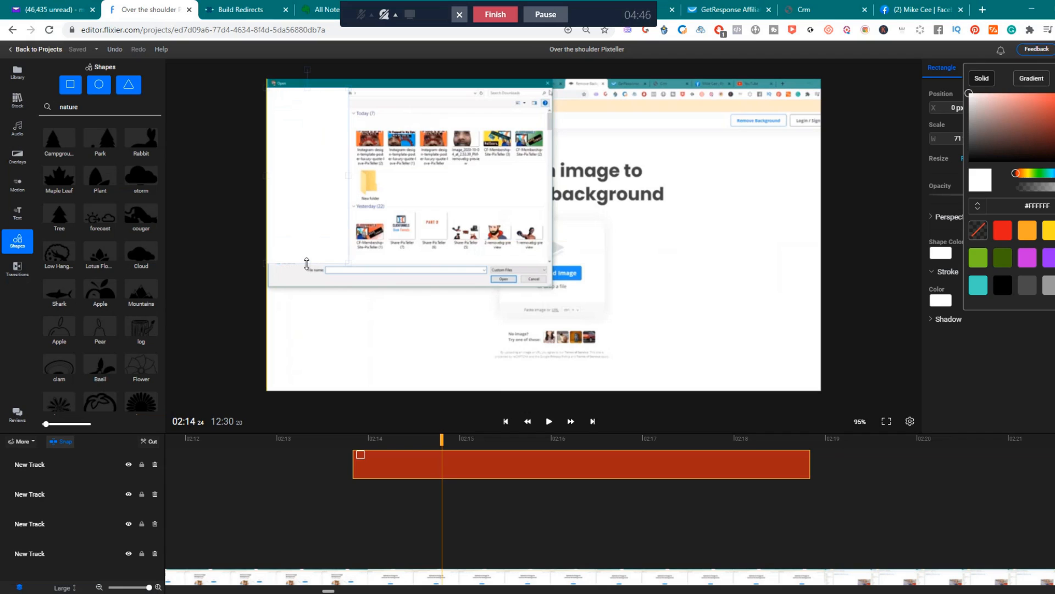
{"action": "left_click_drag", "start_coordinate": [306, 263], "coordinate": [307, 266]}
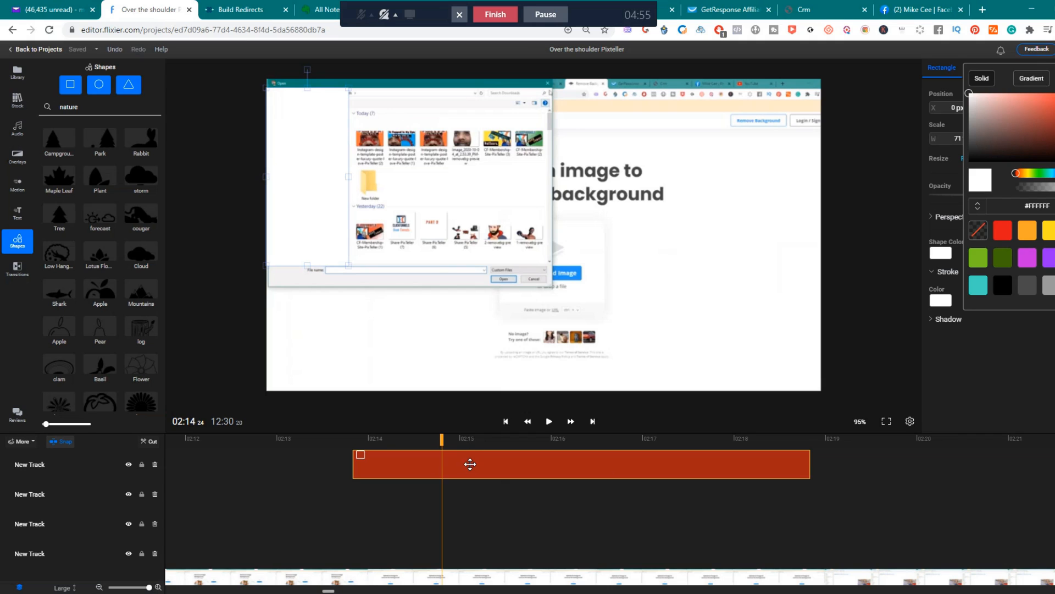
At 02:18 20, stretch the rectangle down to the canvas bottom and widen it to about 89% over the folder window's sidebar.
{"action": "left_click_drag", "start_coordinate": [441, 440], "coordinate": [796, 450]}
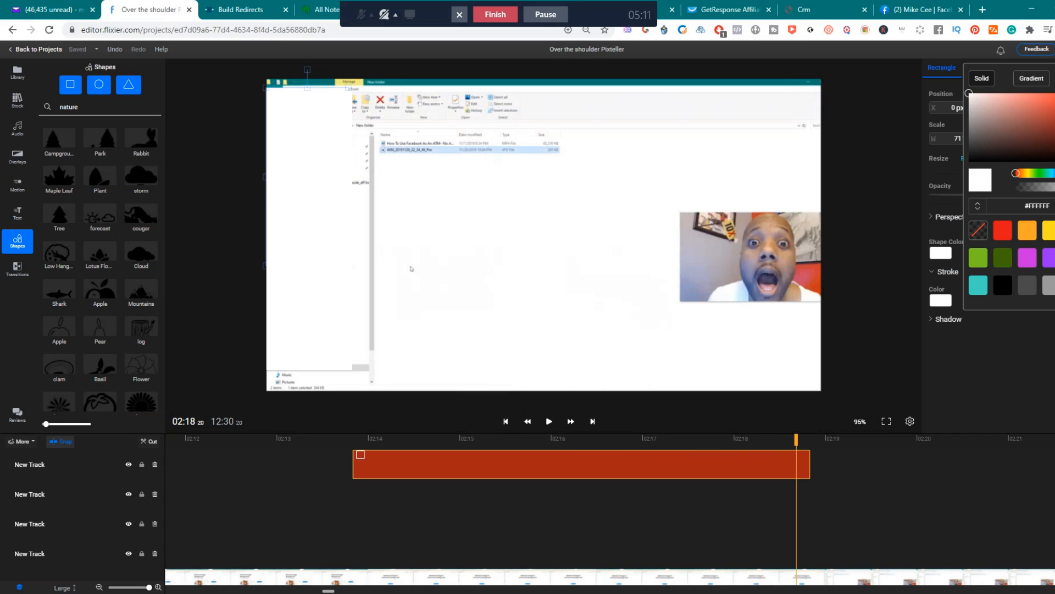
{"action": "left_click_drag", "start_coordinate": [307, 370], "coordinate": [306, 389]}
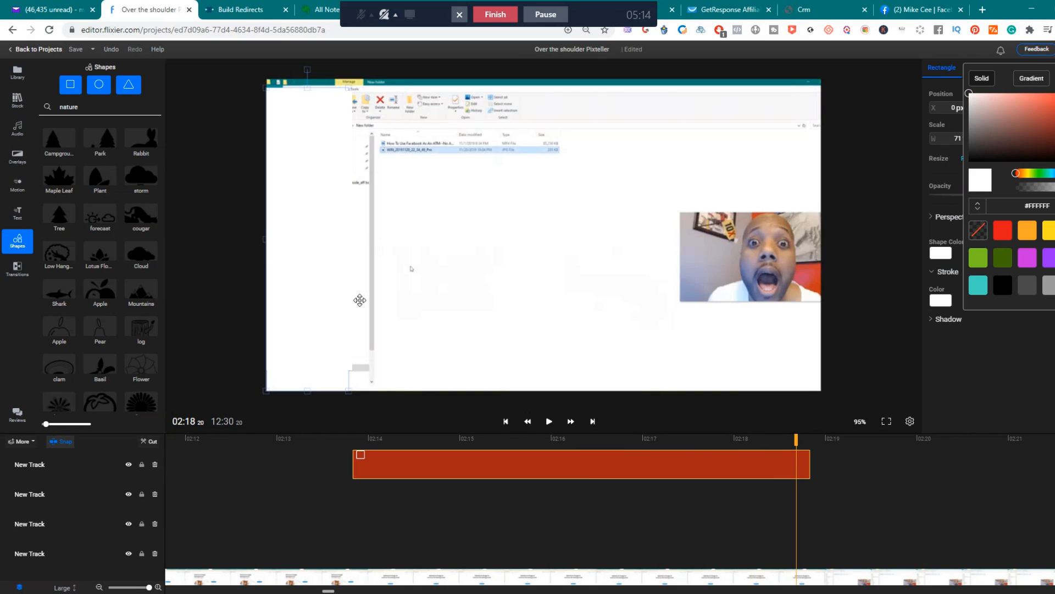
{"action": "left_click_drag", "start_coordinate": [349, 240], "coordinate": [369, 240]}
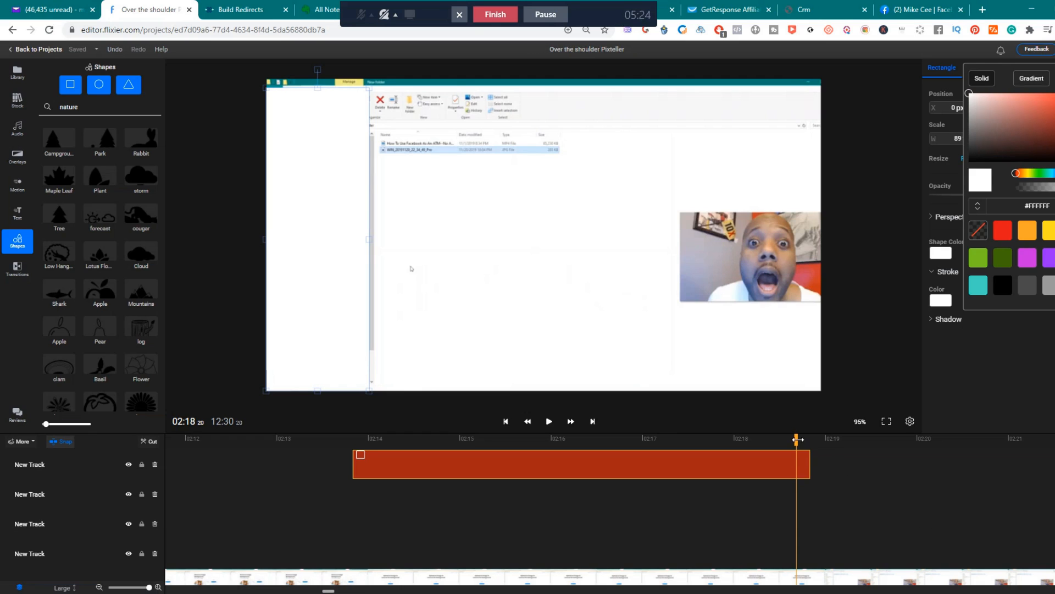
Extend the rectangle's clip to about 02:20.8, past the frame where the folder window shrinks.
{"action": "left_click_drag", "start_coordinate": [797, 439], "coordinate": [959, 449]}
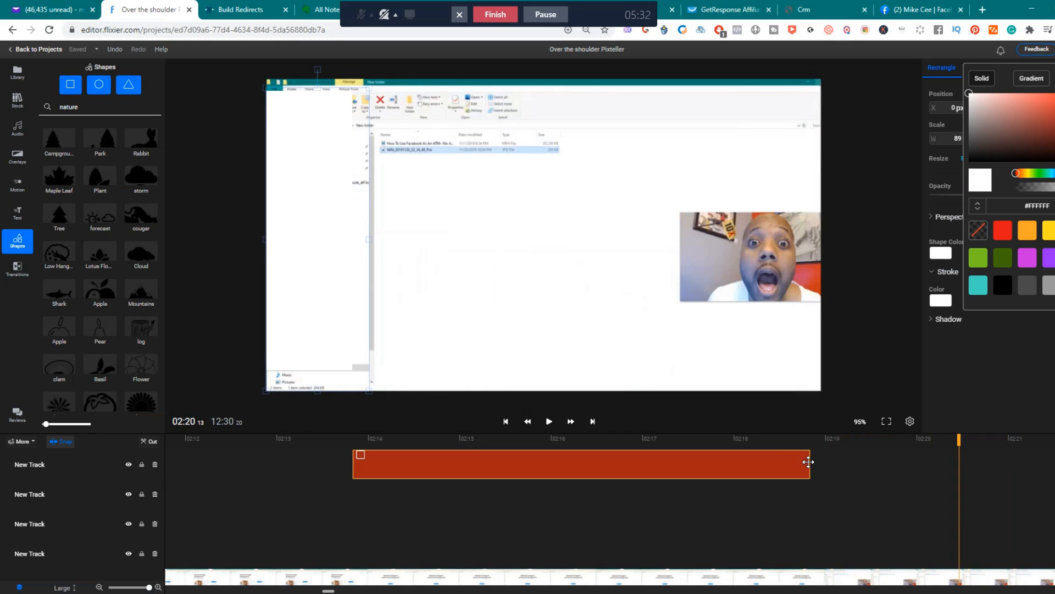
{"action": "left_click_drag", "start_coordinate": [809, 462], "coordinate": [974, 441]}
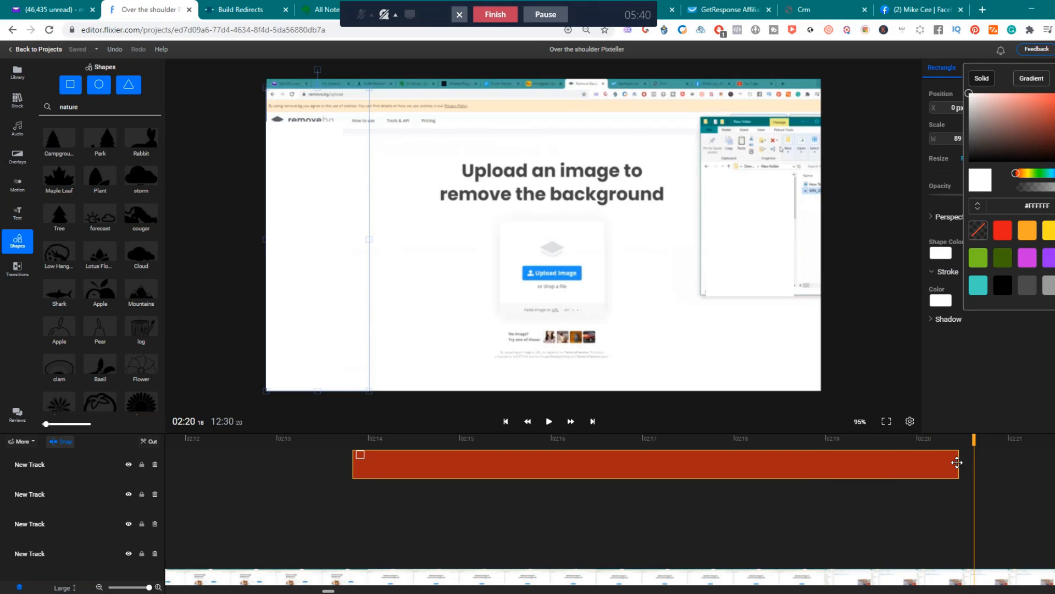
{"action": "left_click_drag", "start_coordinate": [959, 462], "coordinate": [995, 462]}
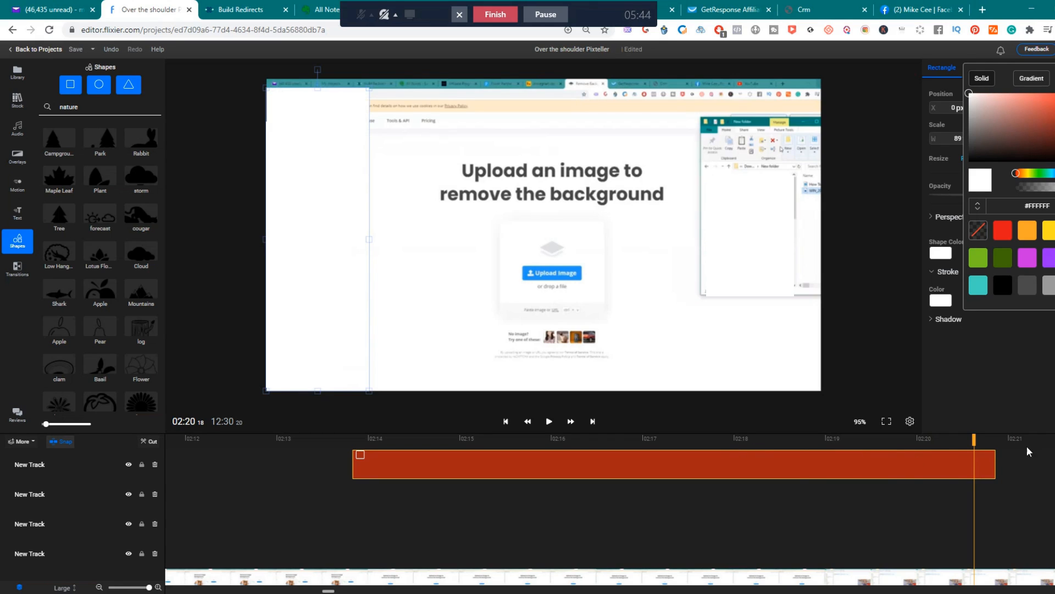
Add another rectangle at 02:18 15 and set its shape color to white (#FFFFFF).
{"action": "left_click_drag", "start_coordinate": [974, 441], "coordinate": [783, 439]}
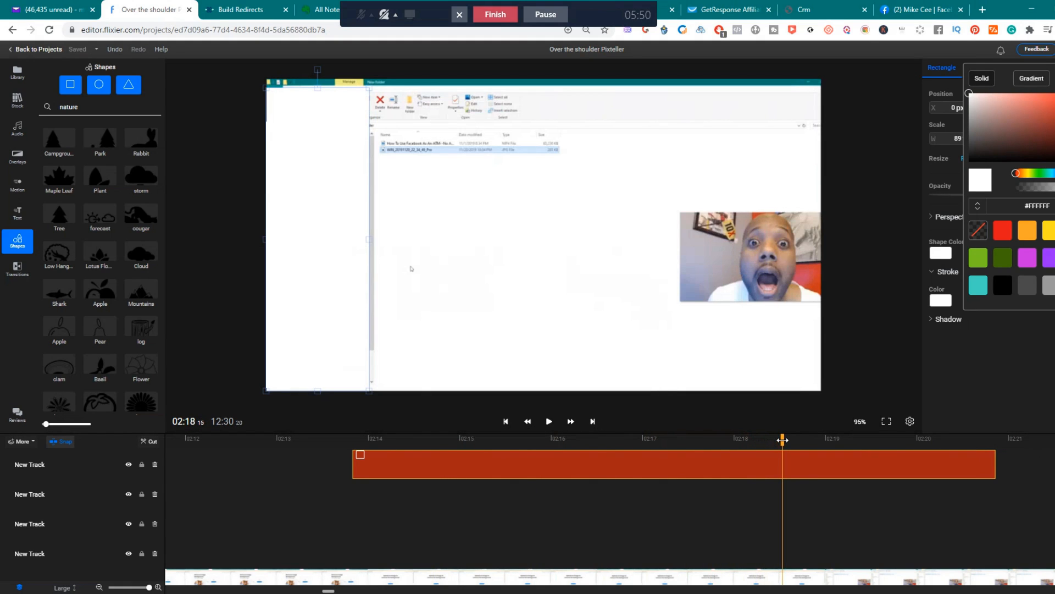
{"action": "left_click", "coordinate": [76, 88]}
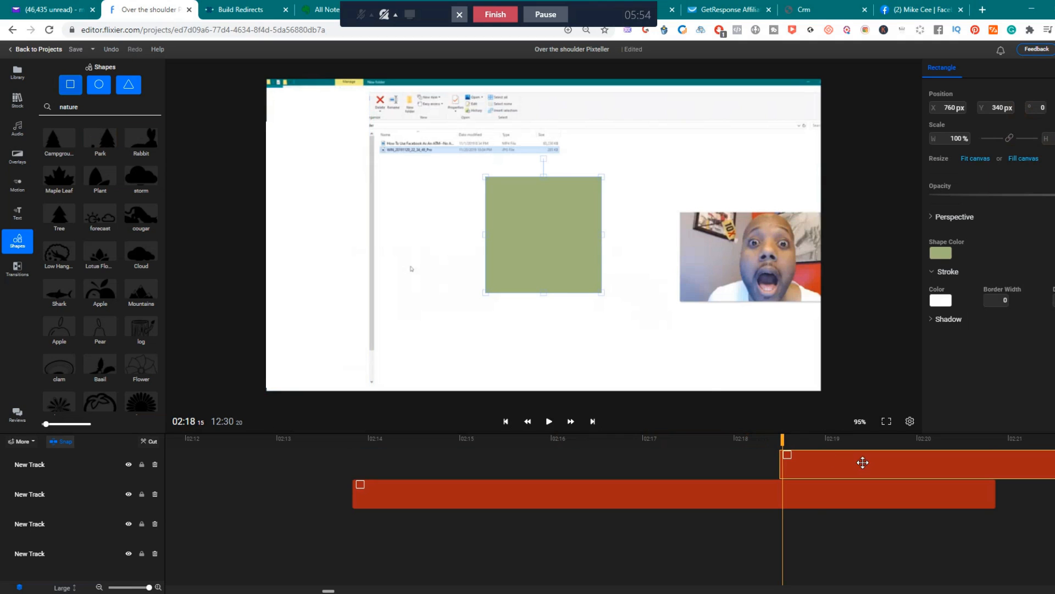
{"action": "left_click", "coordinate": [941, 253]}
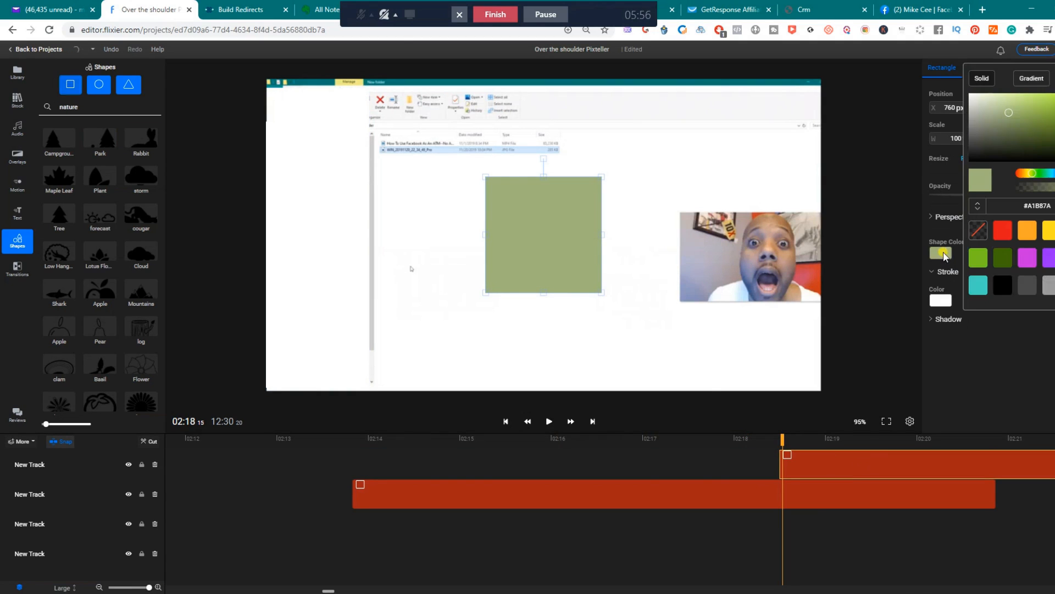
{"action": "left_click", "coordinate": [970, 94]}
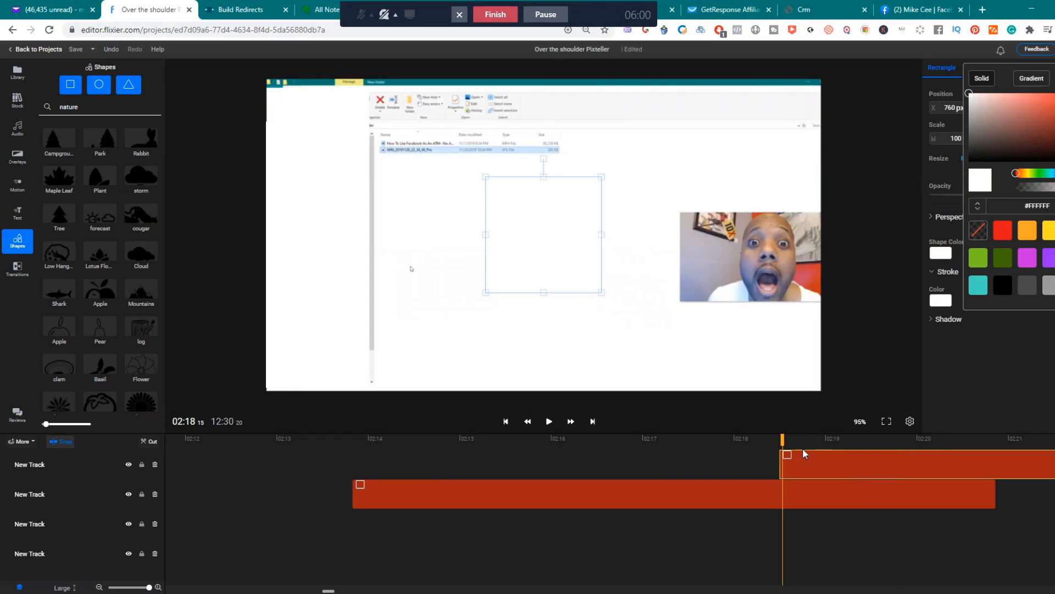
Move the new rectangle's clip earlier on the timeline so it starts at 02:18 03.
{"action": "left_click_drag", "start_coordinate": [782, 439], "coordinate": [745, 440]}
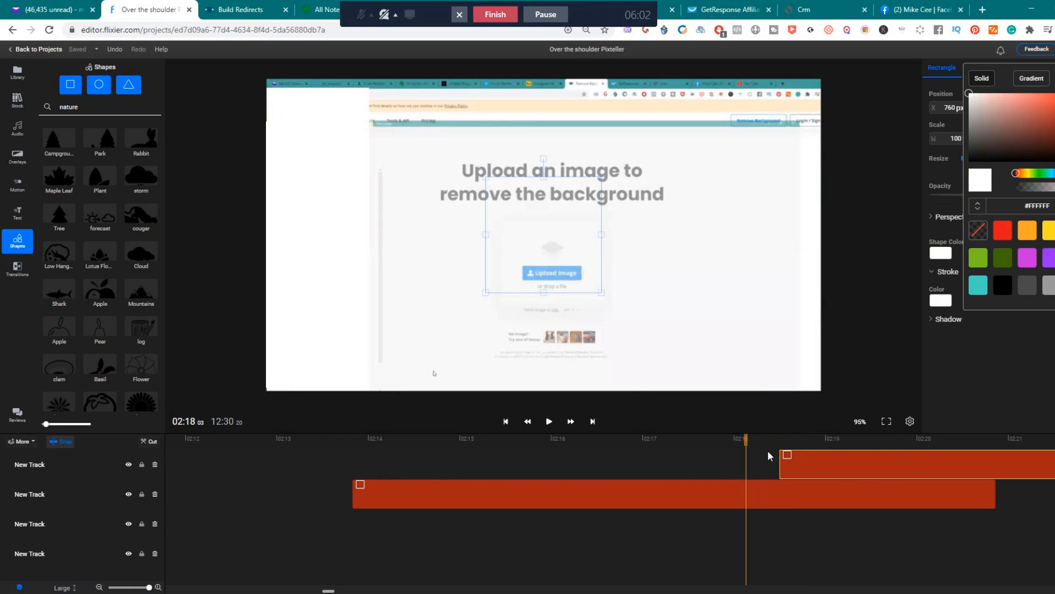
{"action": "left_click_drag", "start_coordinate": [847, 466], "coordinate": [788, 440]}
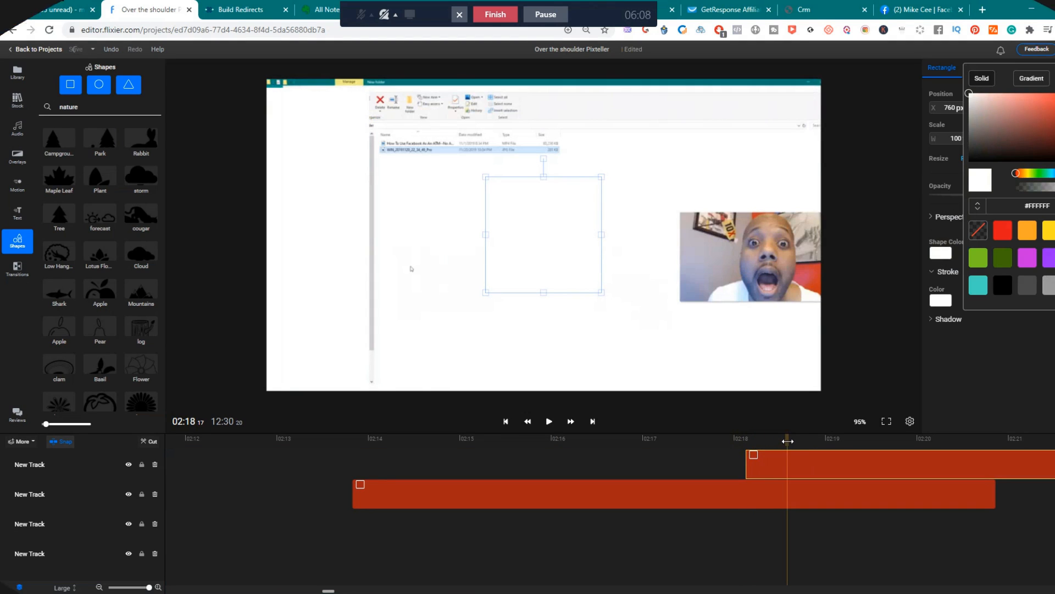
{"action": "left_click_drag", "start_coordinate": [788, 441], "coordinate": [759, 441]}
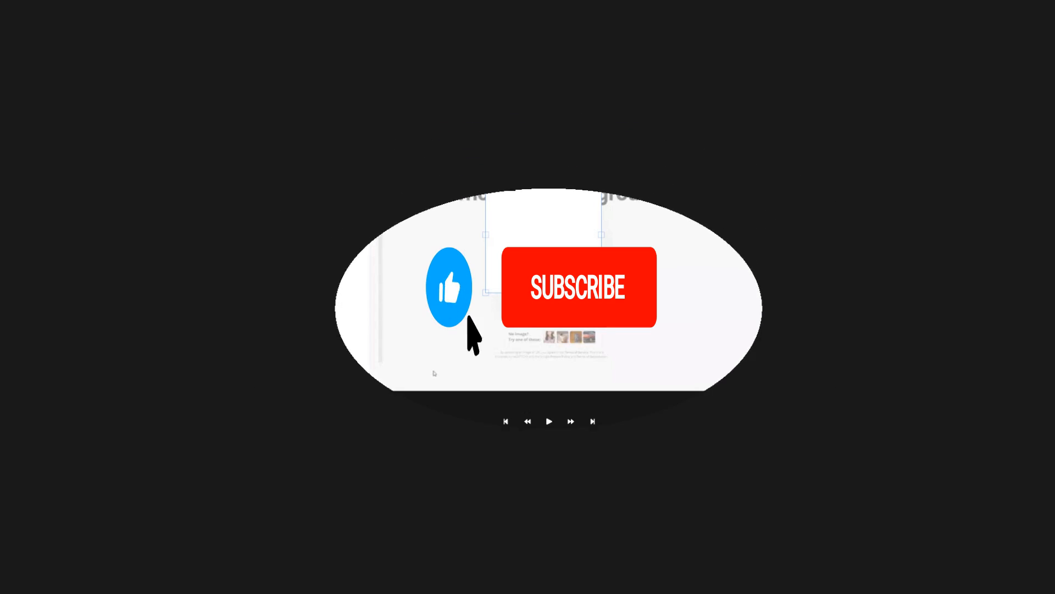